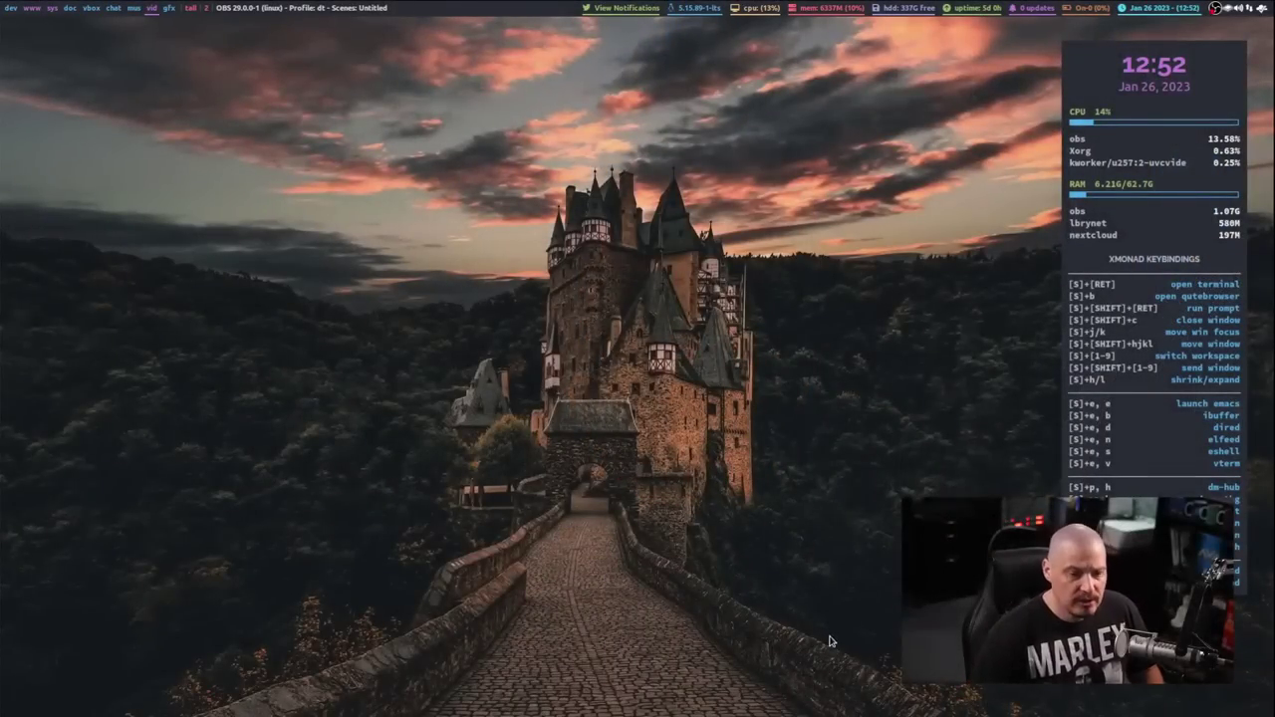
- Launch magnus from the run prompt, shrink it to a floating window, and move it below the status bar
key(super+shift+Return)
text(magum)
key(BackSpace)
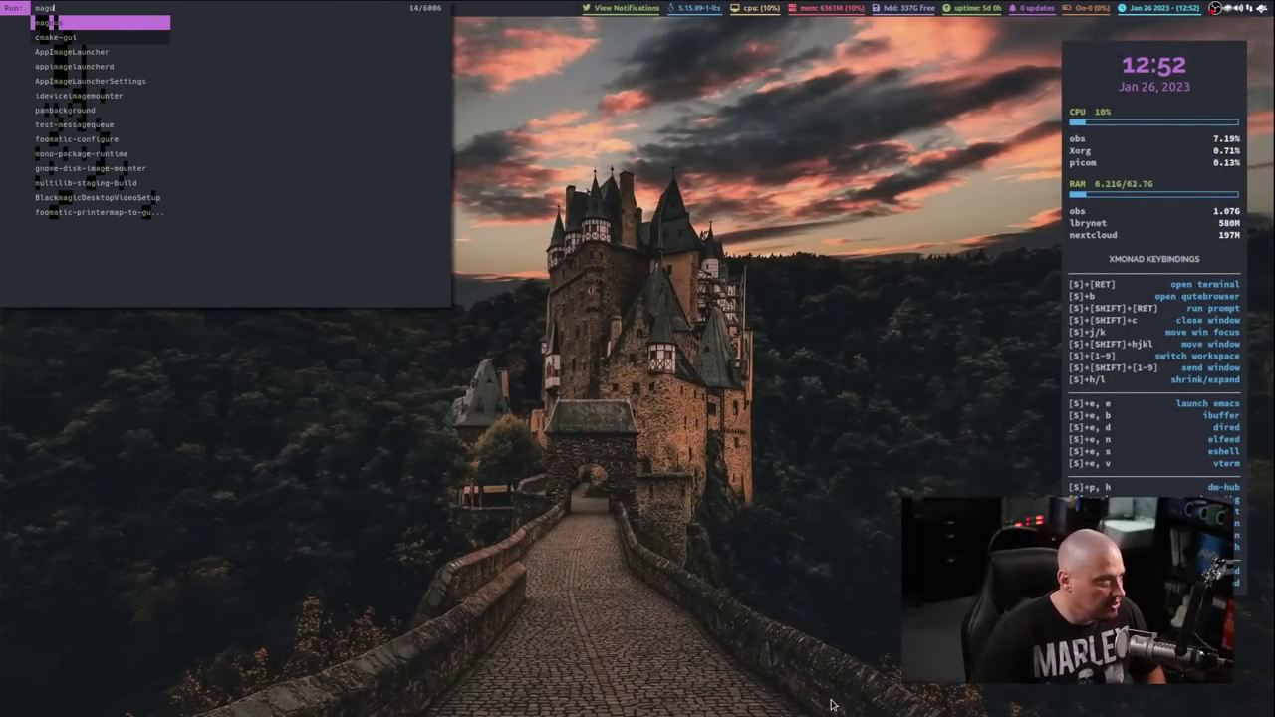
key(Return)
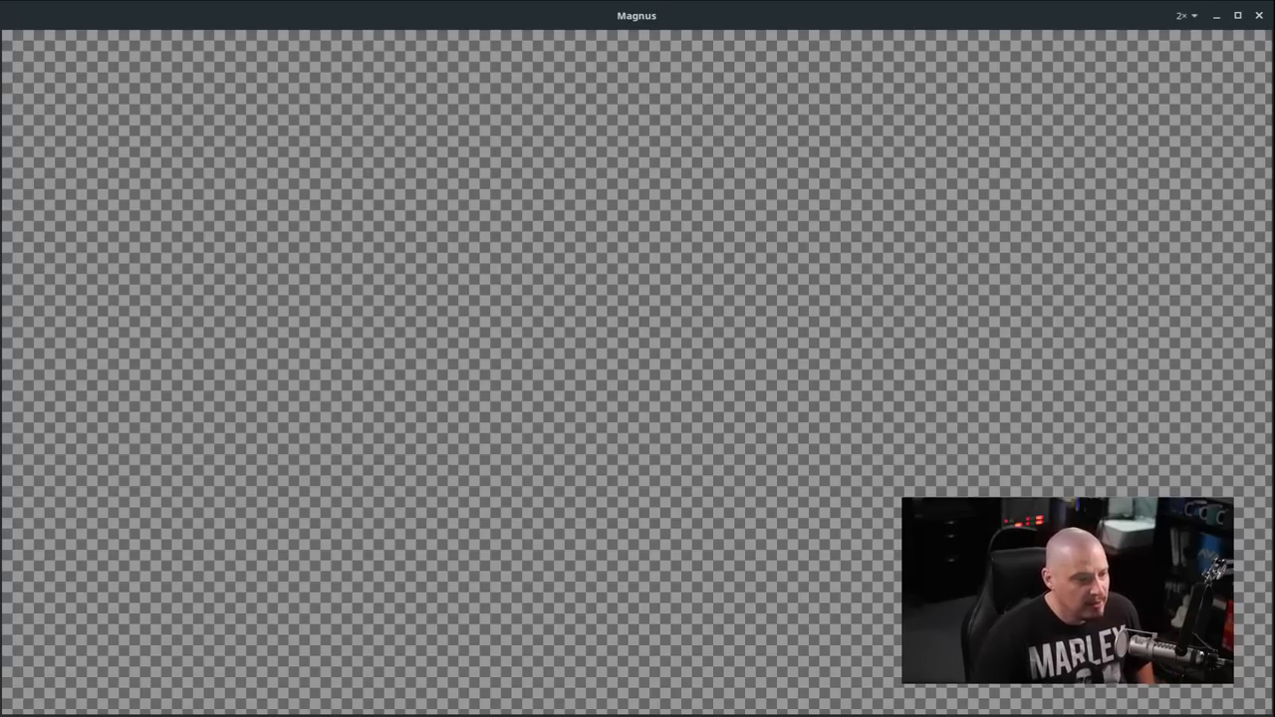
drag(1273, 715, 717, 354)
drag(439, 8, 533, 141)
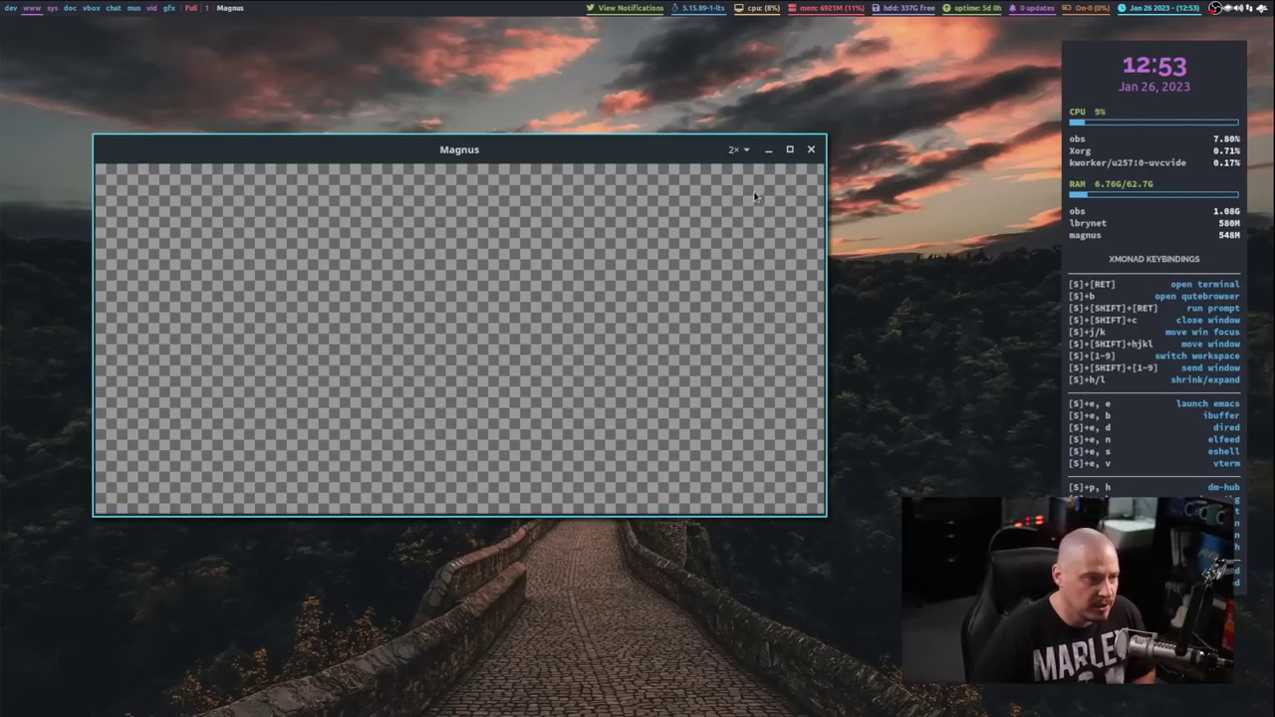
- Magnify the system monitor panel at 5×, switch back to 2×, then close the magnifier
click(747, 152)
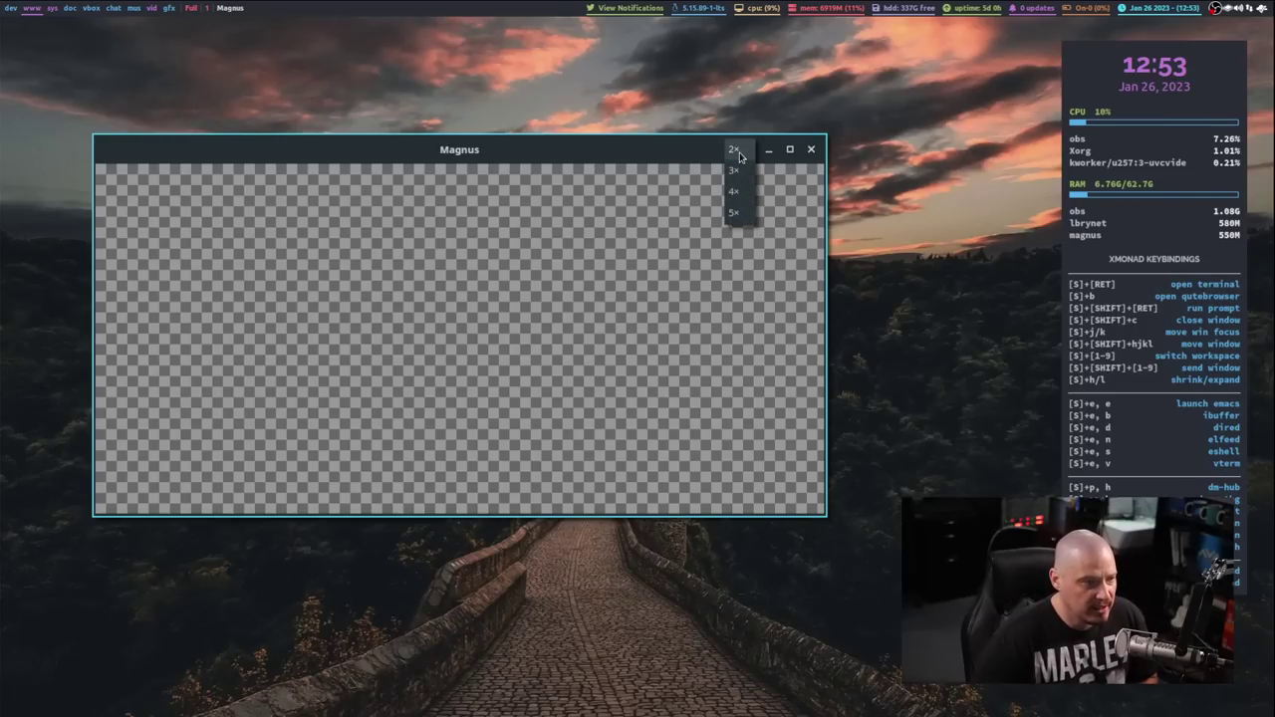
click(736, 219)
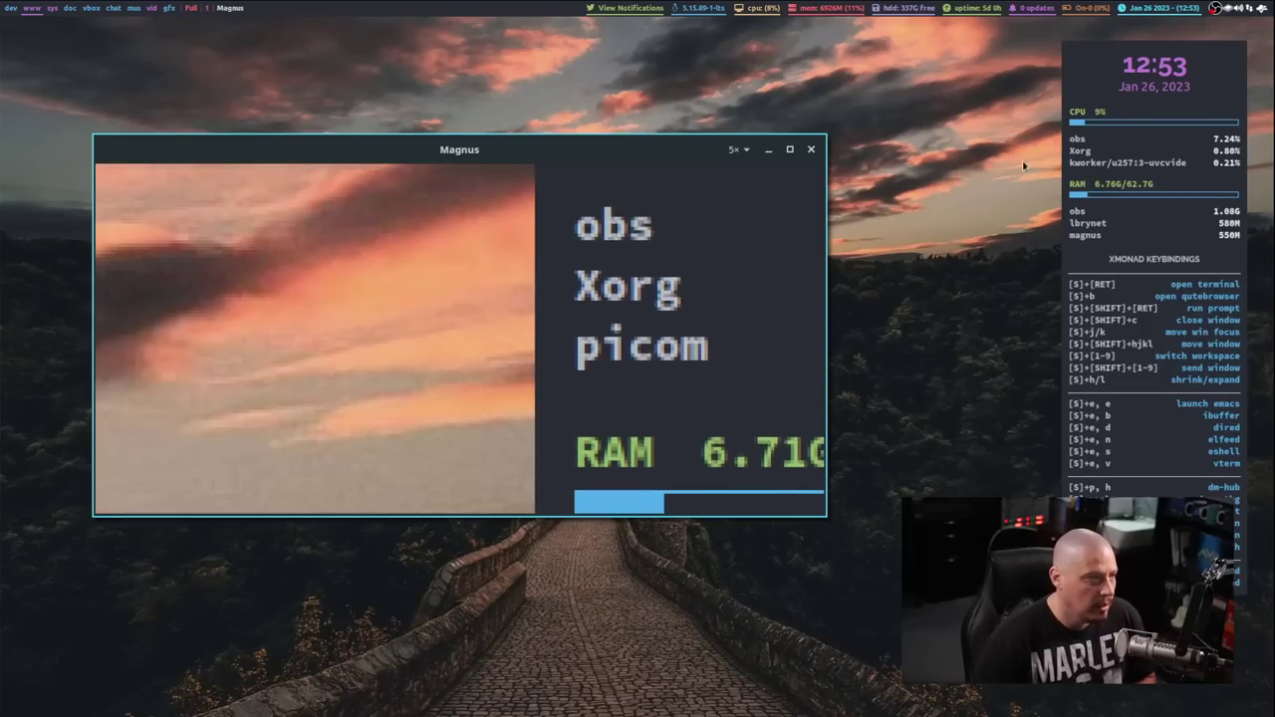
click(737, 150)
click(737, 97)
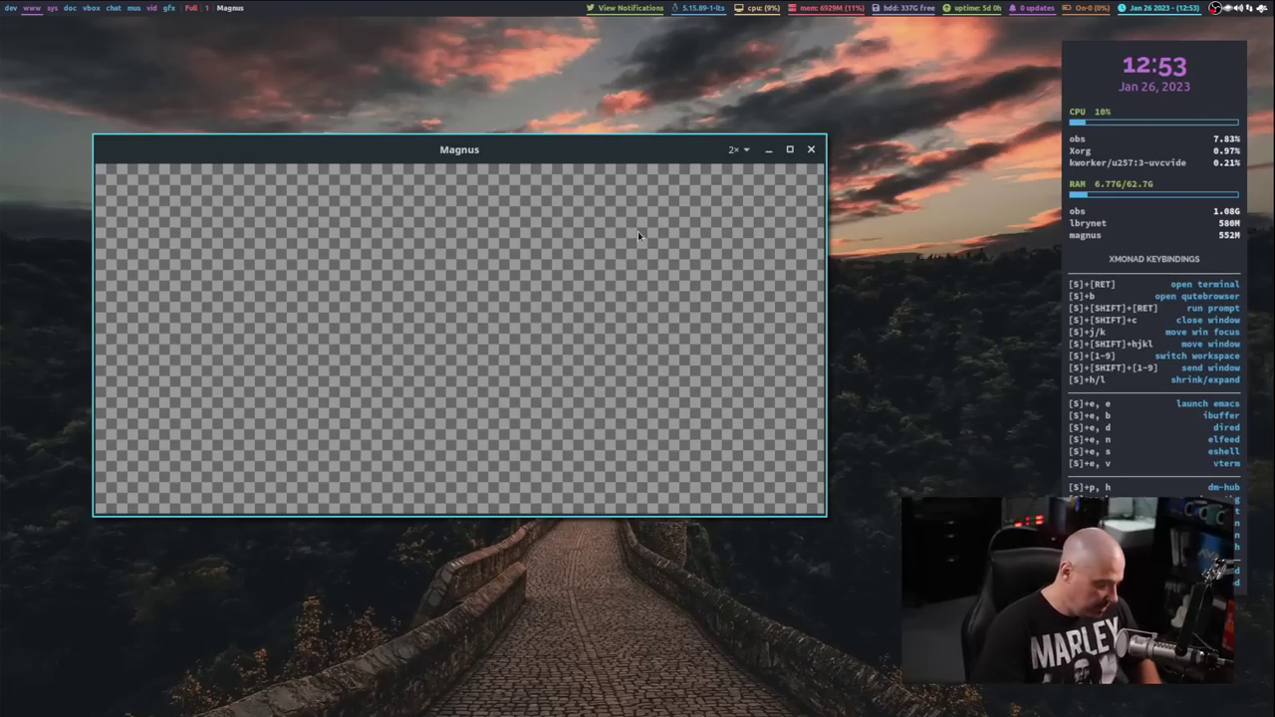
key(super+shift+c)
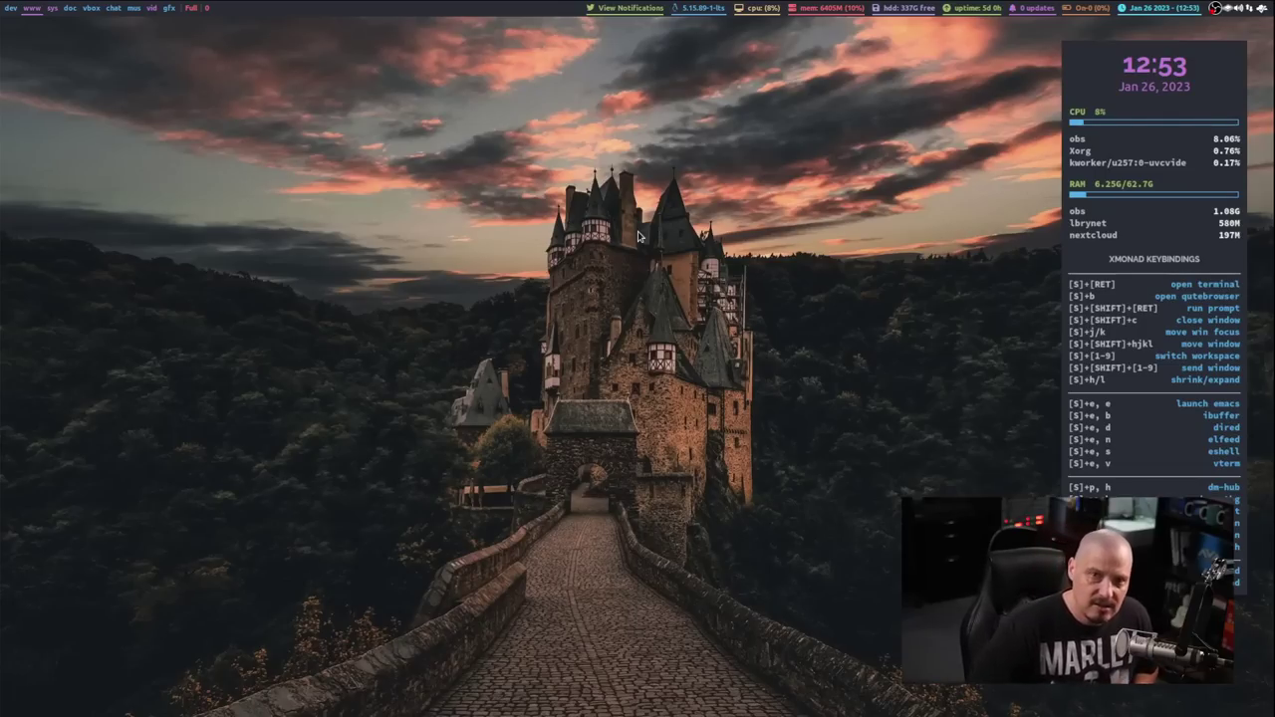
- Relaunch Magnus from the launcher, shrink it to a floating window, and place it at screen centre
key(super+shift+Return)
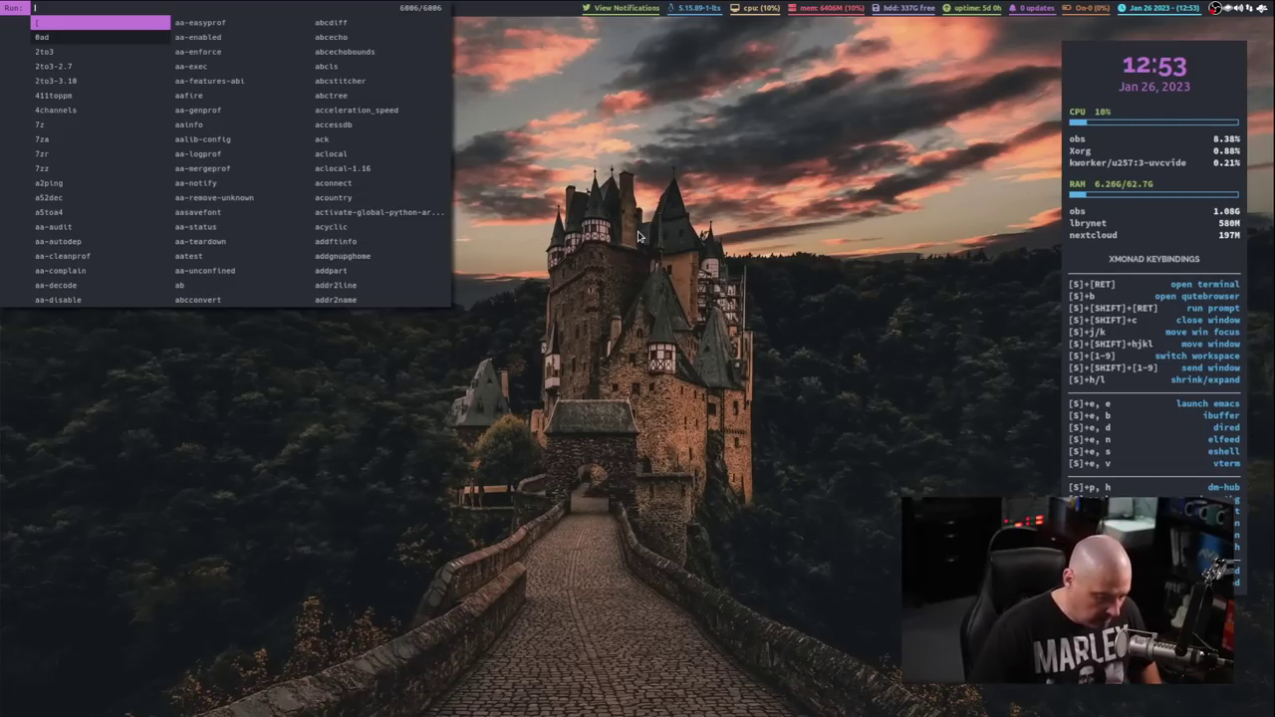
text(ma)
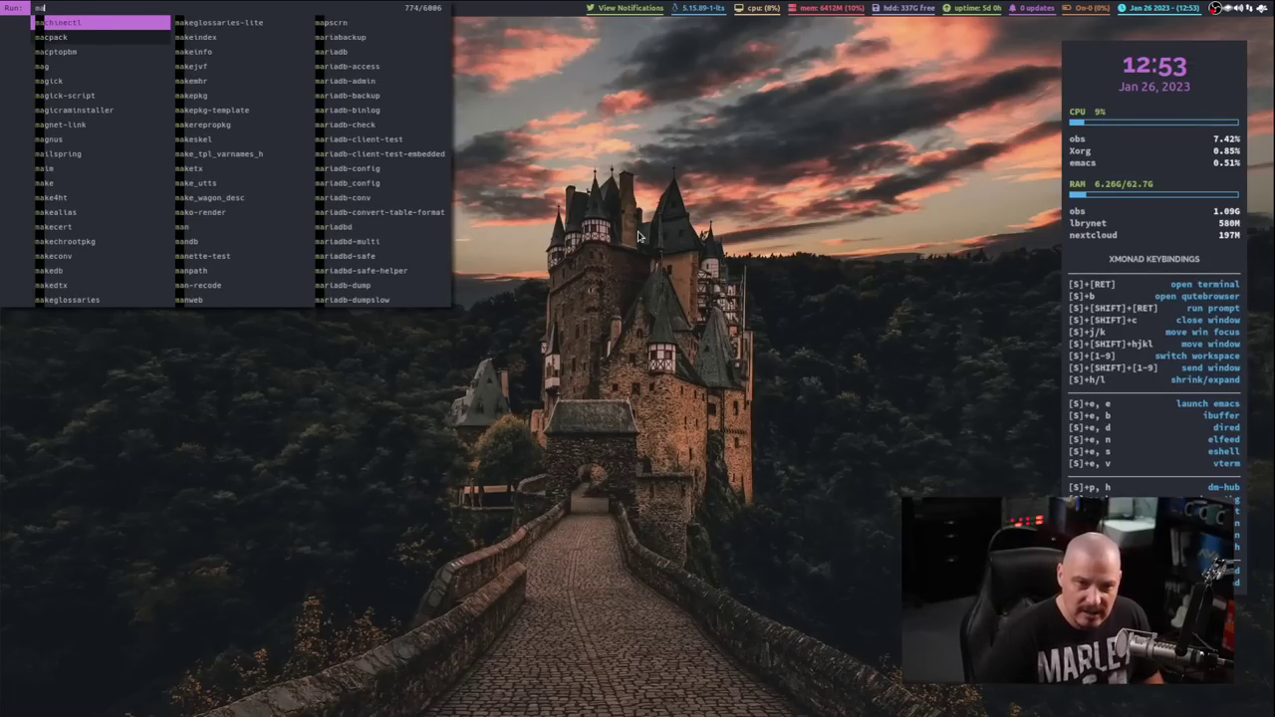
text(ilspring)
key(Return)
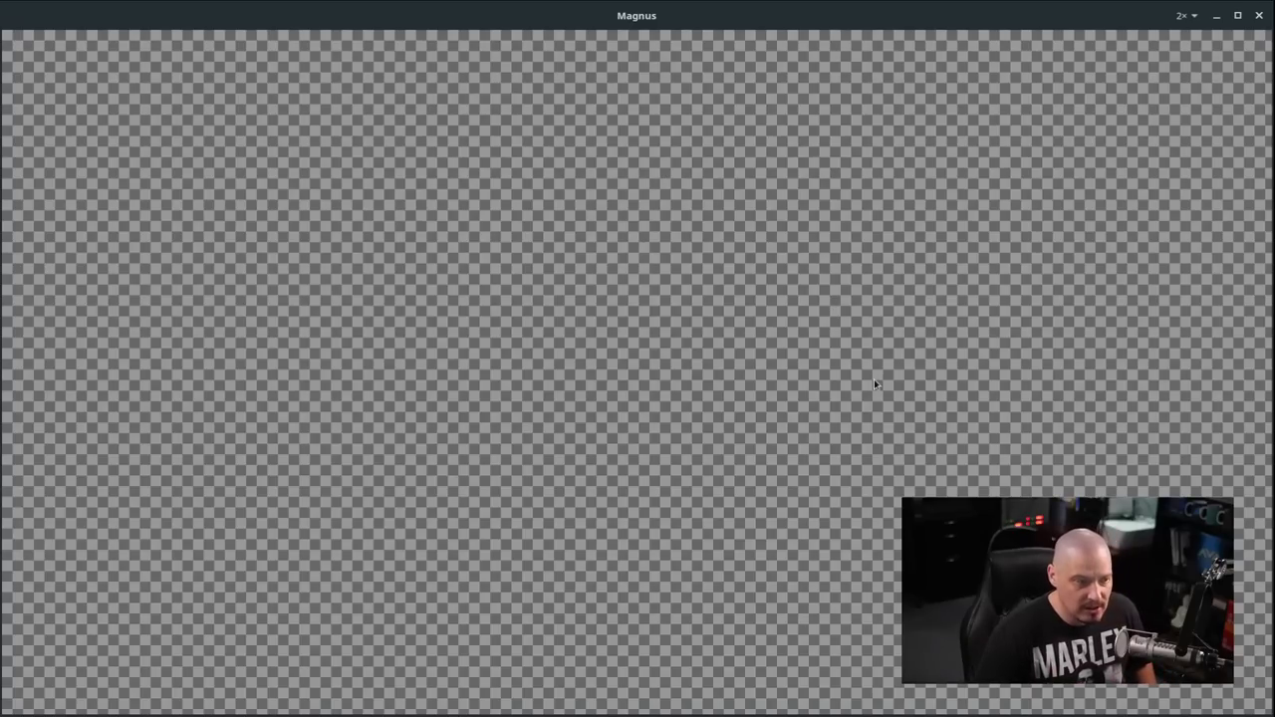
drag(873, 384, 558, 321)
drag(390, 28, 620, 170)
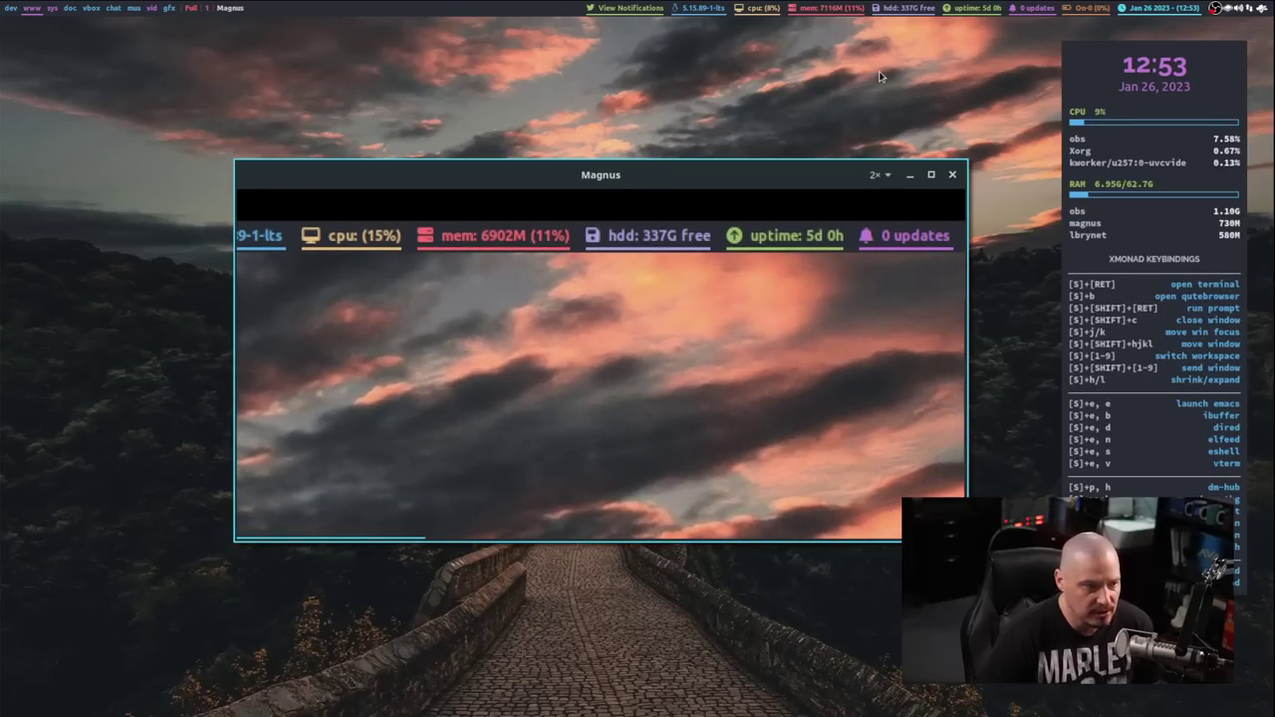
- Close the Magnus window with its title-bar X button
click(954, 176)
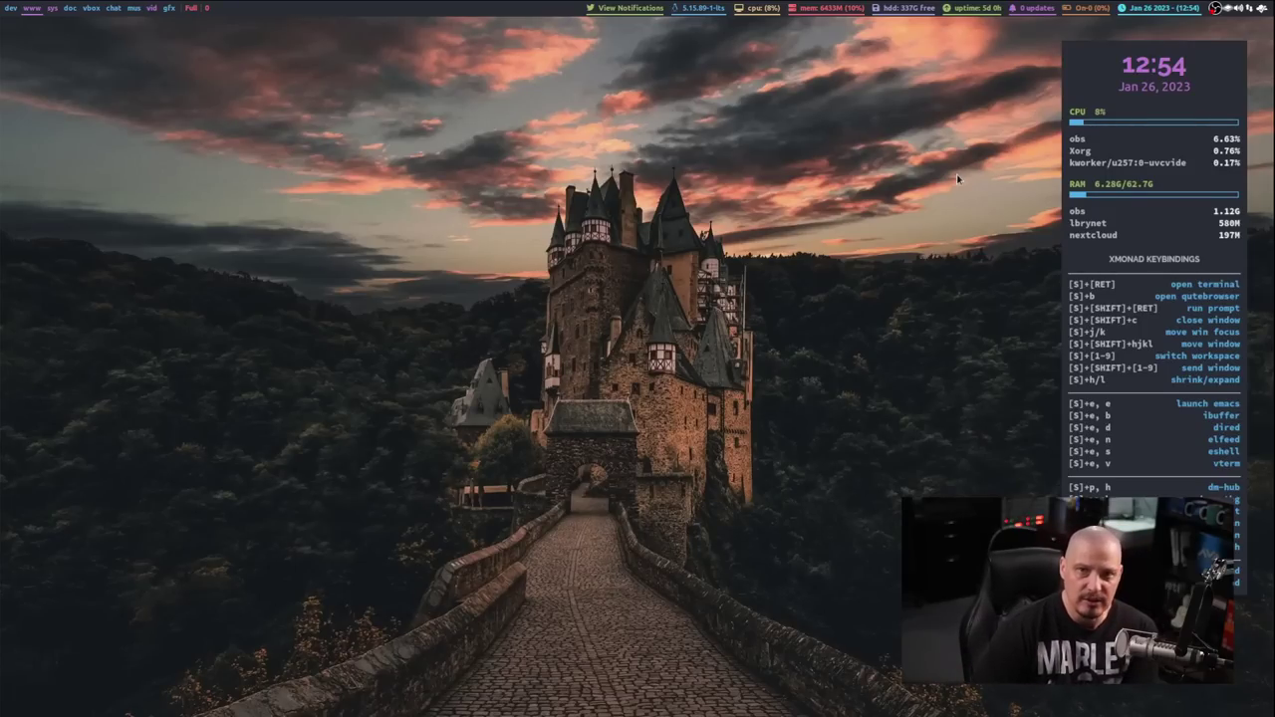
- In a new enlarged terminal, install Magnus with 'snap install magnus', authorizing with the password
key(super+Return)
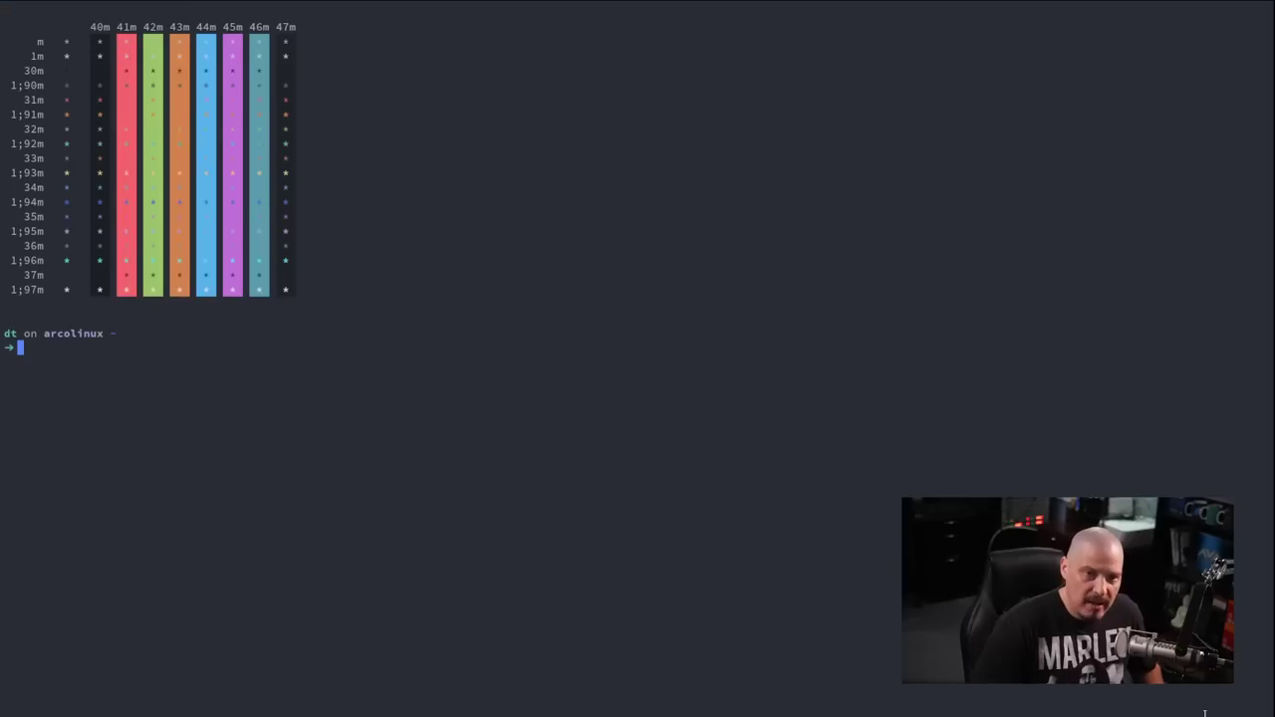
key(ctrl+equal)
key(ctrl+equal)
key(ctrl+equal)
key(ctrl+equal)
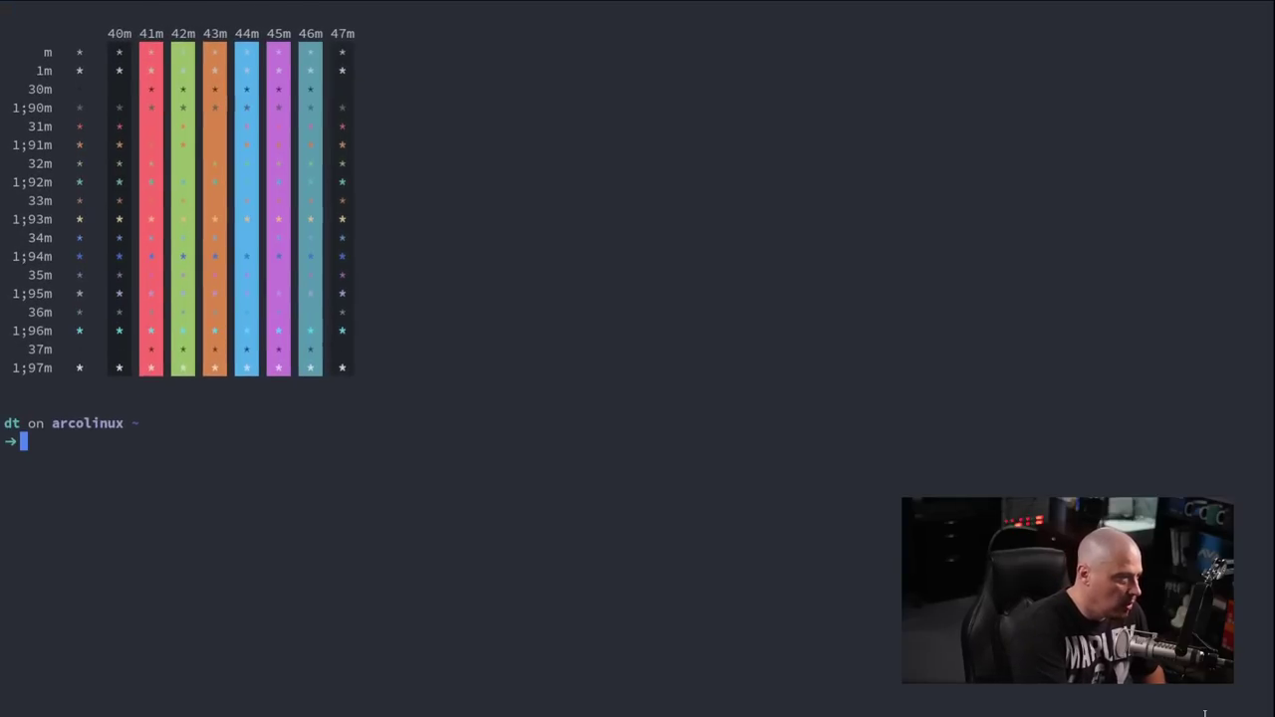
text(paru -S magnus)
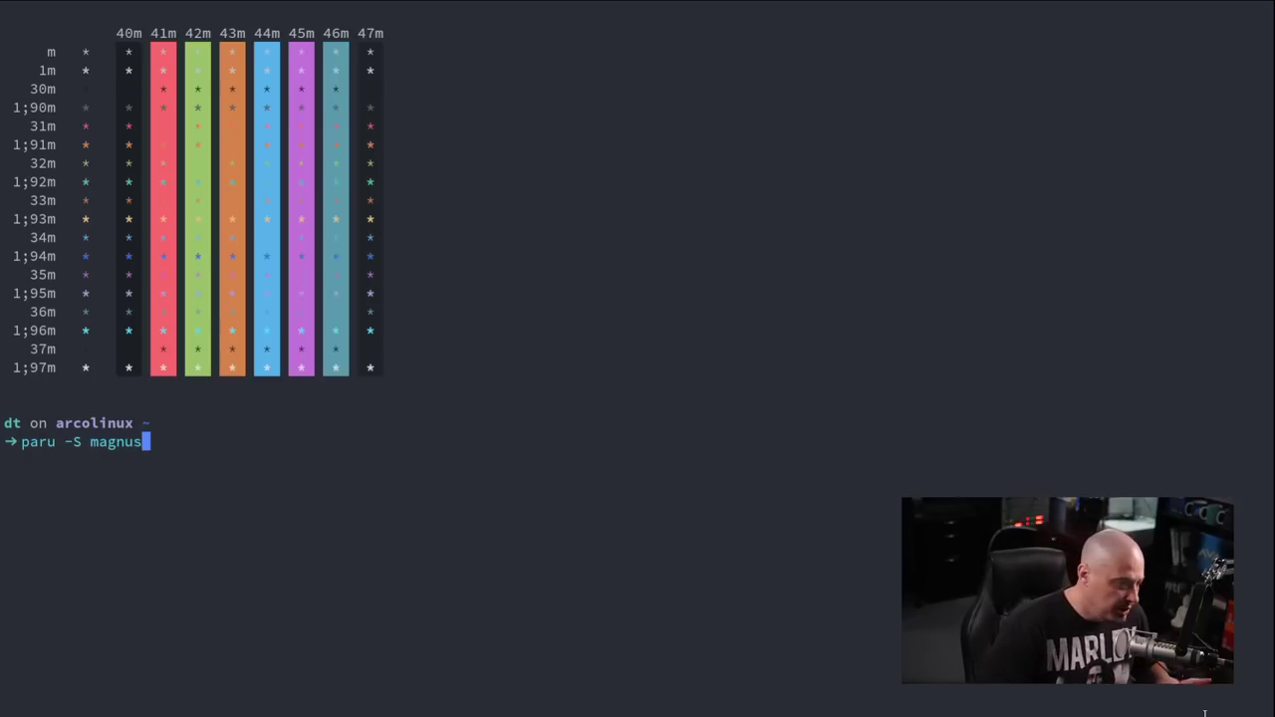
key(BackSpace)
key(BackSpace)
key(BackSpace)
key(BackSpace)
key(BackSpace)
key(BackSpace)
key(BackSpace)
key(BackSpace)
key(BackSpace)
key(BackSpace)
key(BackSpace)
key(BackSpace)
key(BackSpace)
key(BackSpace)
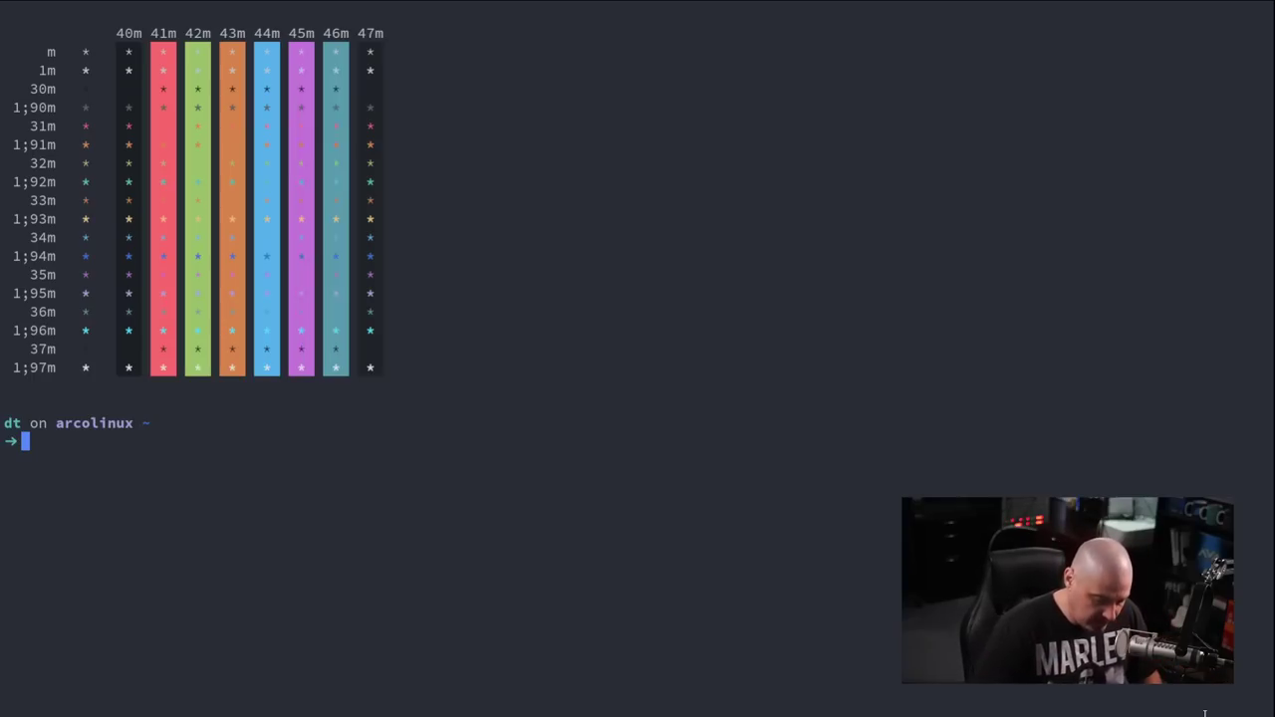
text(snap install)
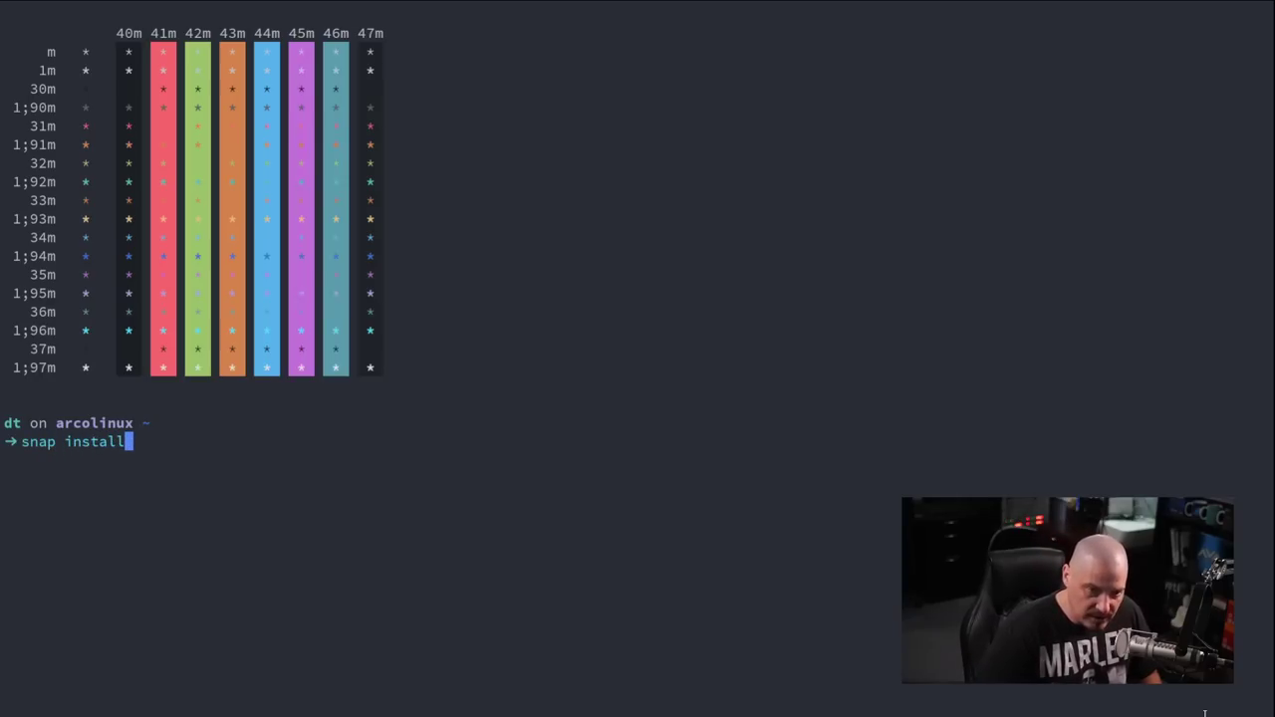
text( magnus)
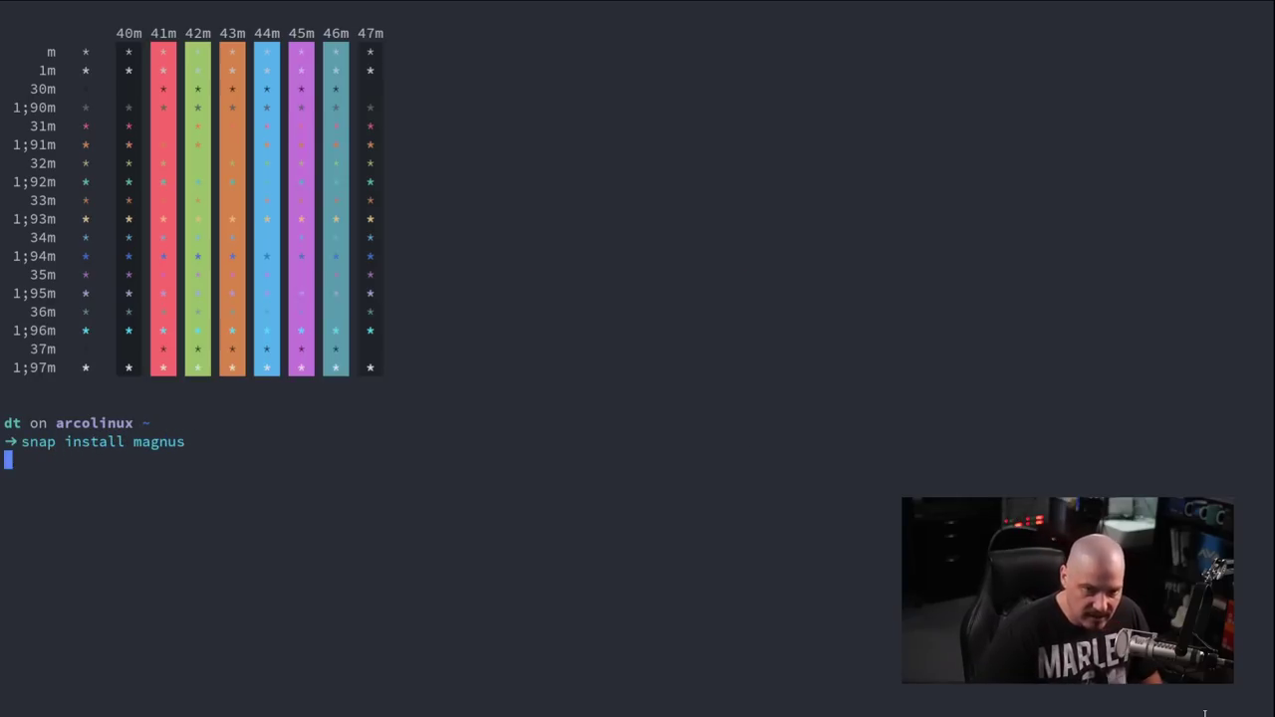
key(Return)
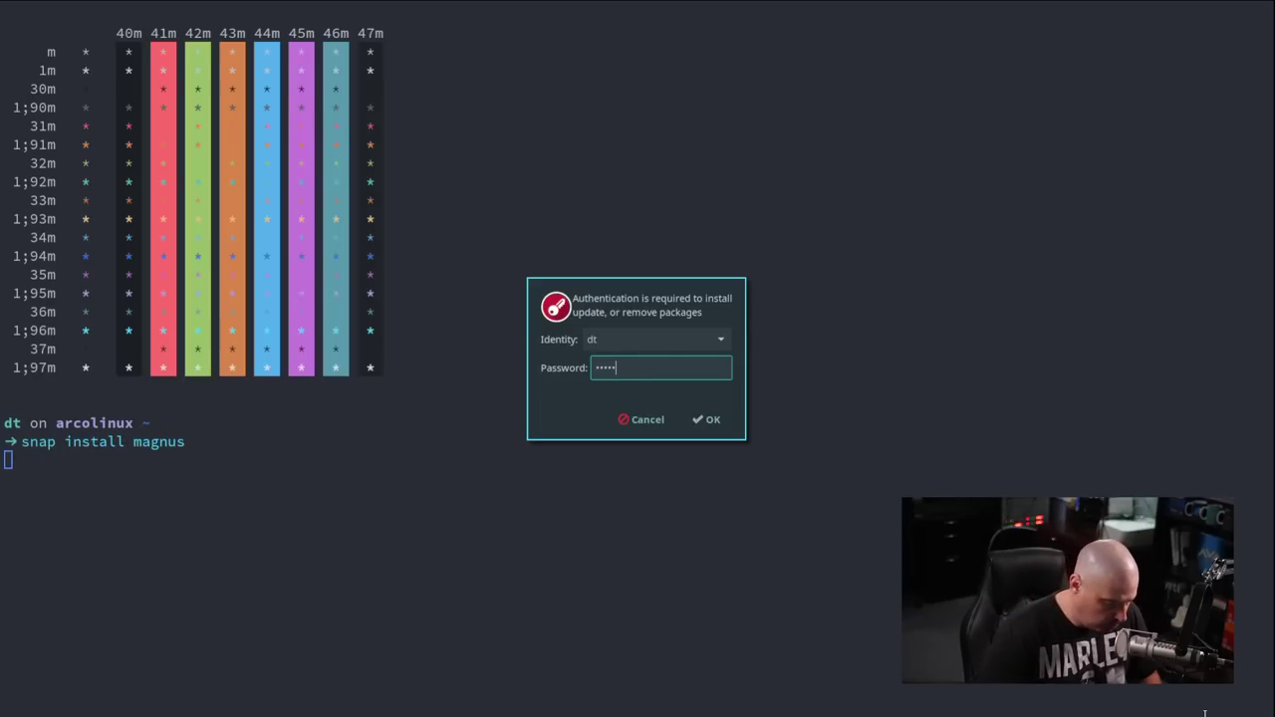
key(Return)
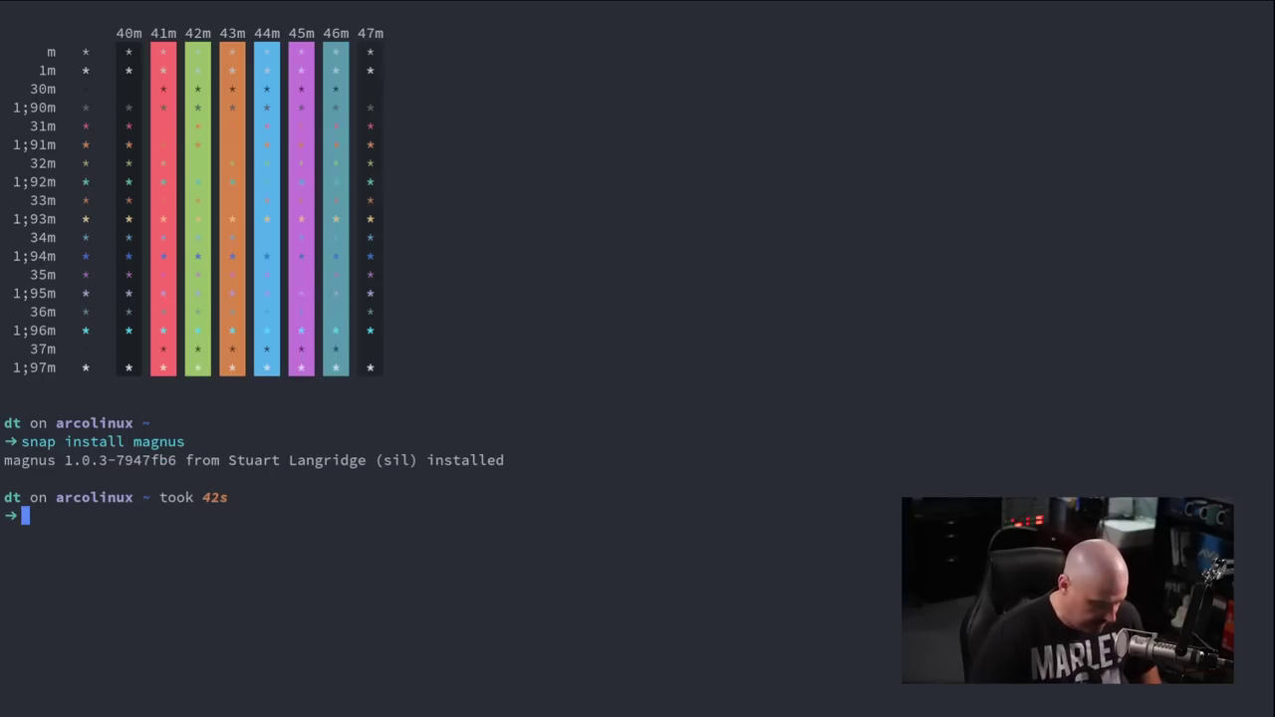
- Confirm magnus appears in 'snap list' and start it with 'snap run magnus'
key(super+shift+Return)
text(magnus)
key(BackSpace)
key(BackSpace)
key(BackSpace)
key(BackSpace)
key(BackSpace)
key(BackSpace)
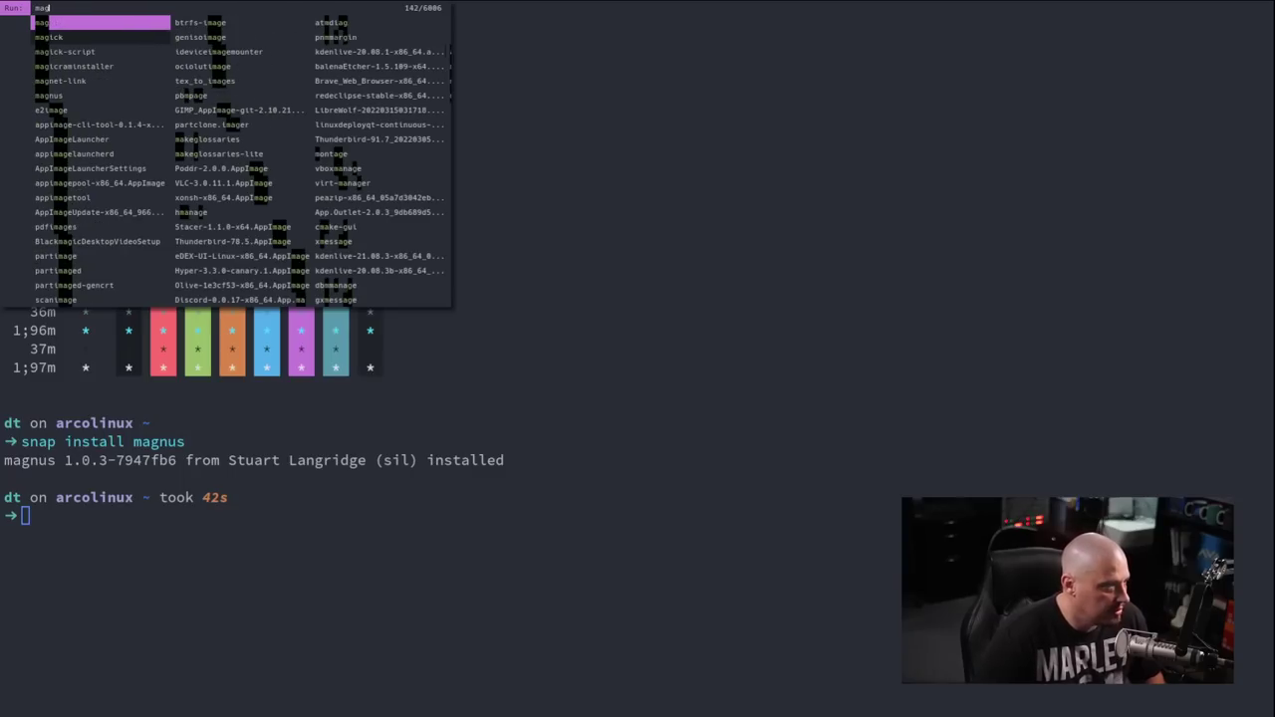
key(Escape)
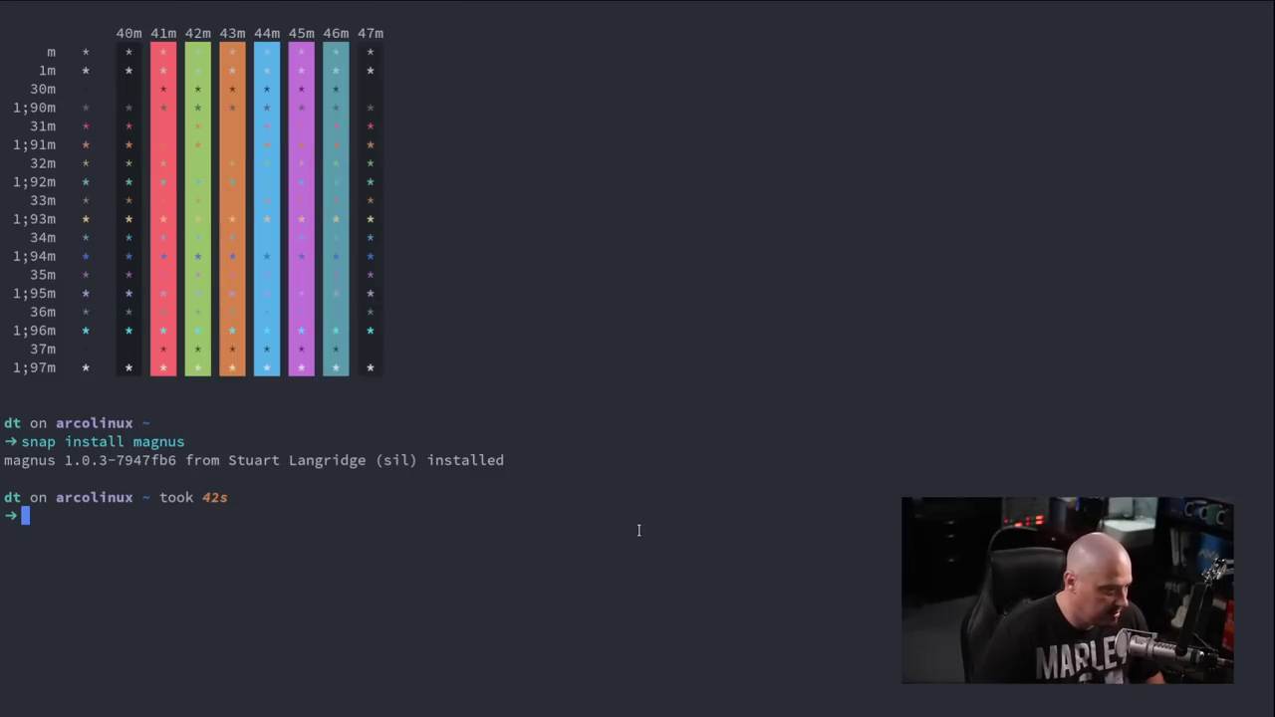
text(snap list)
key(Return)
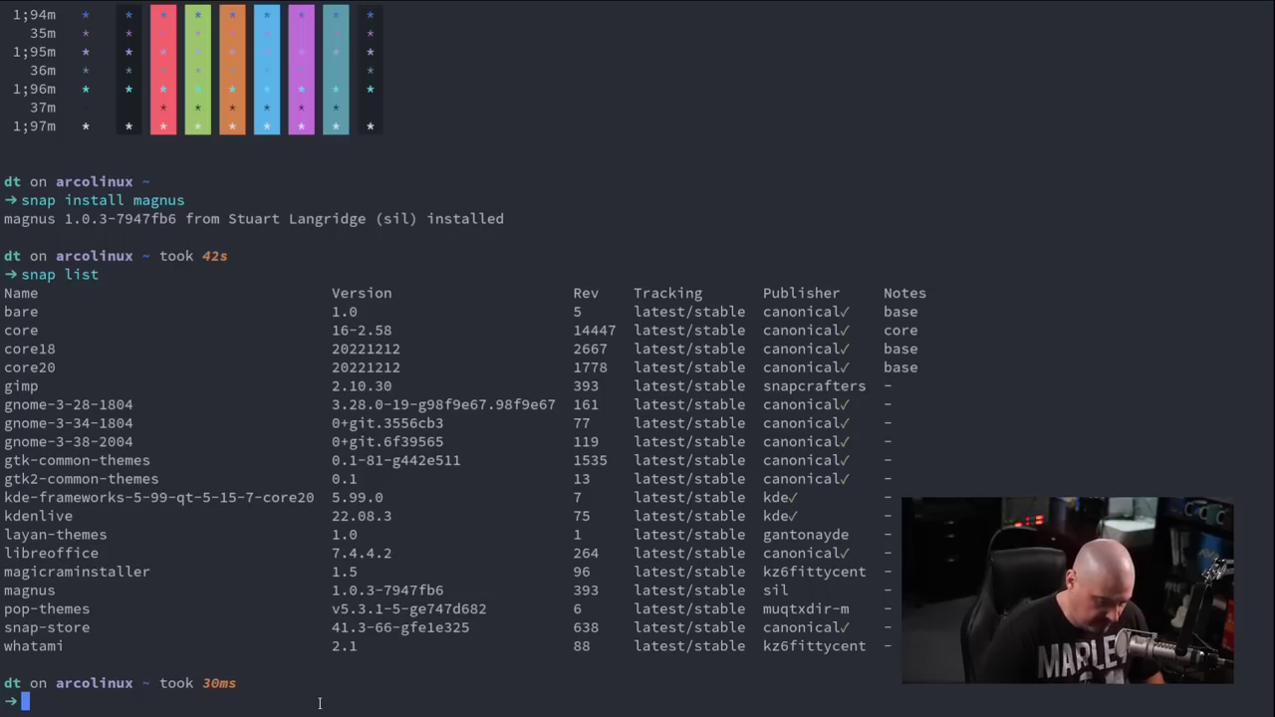
text(snap run mag)
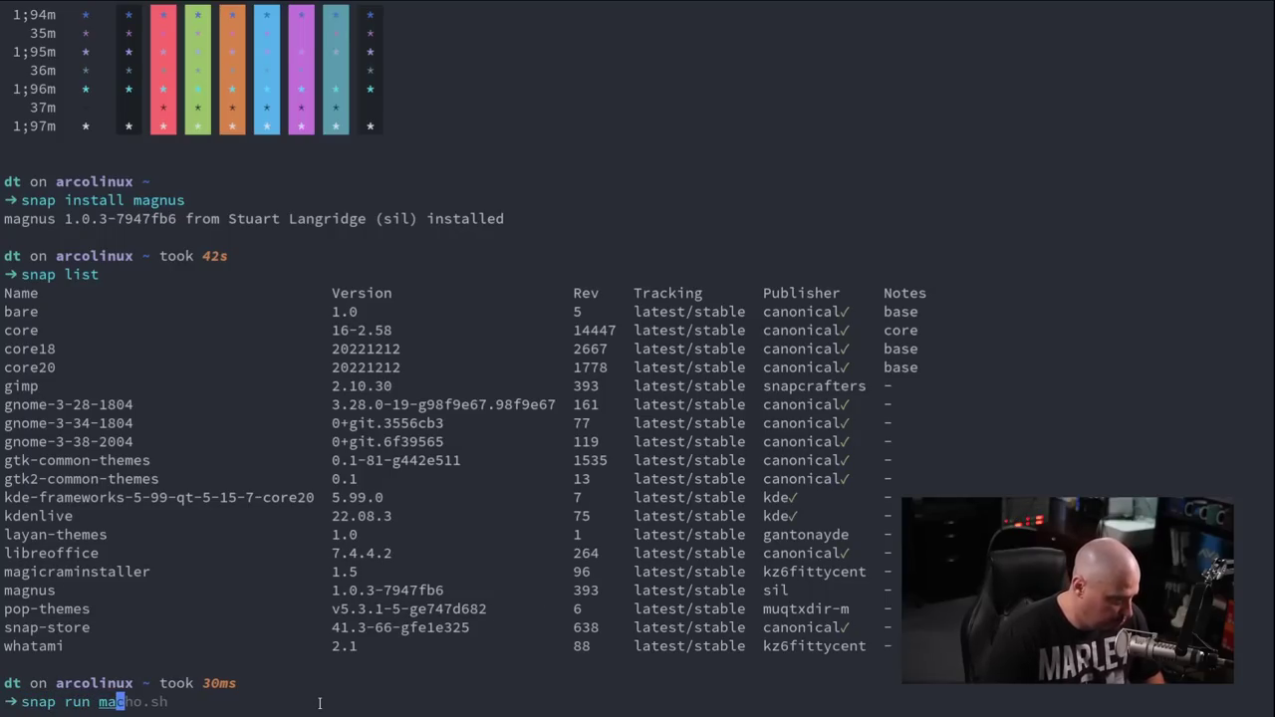
text(nus)
key(Return)
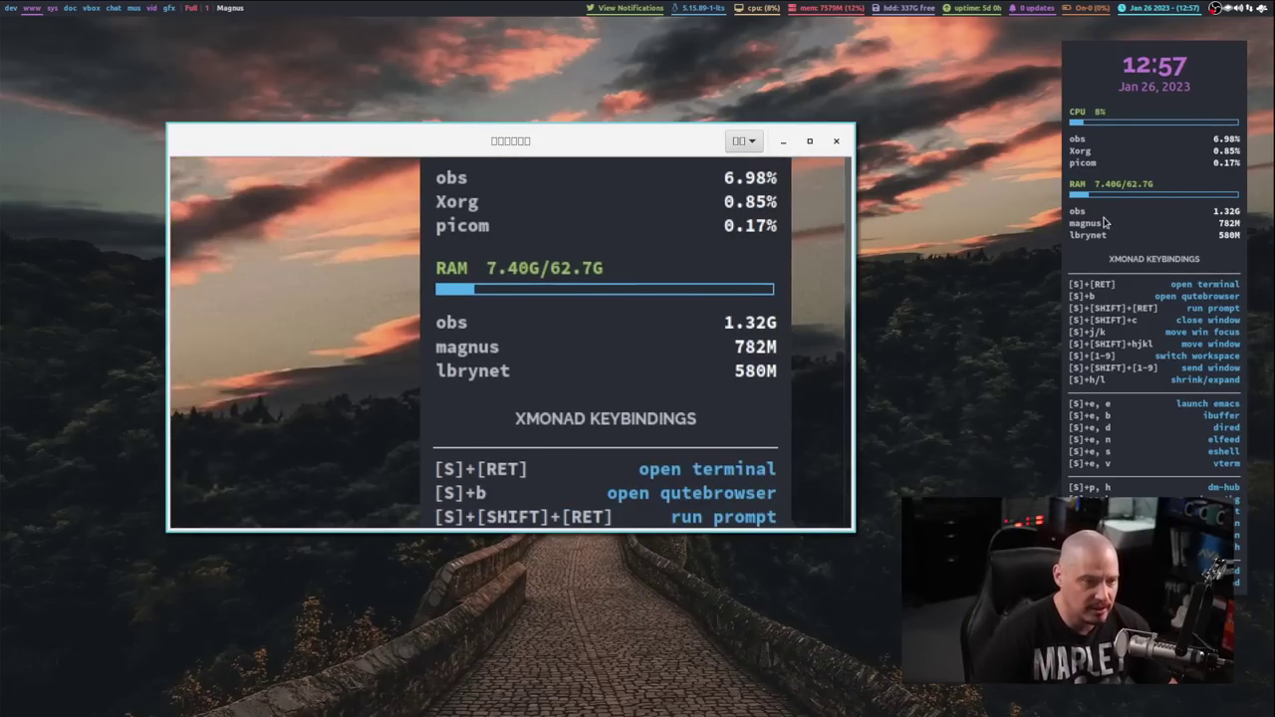
- Try two other magnification levels from the zoom dropdown, then close Magnus
click(750, 143)
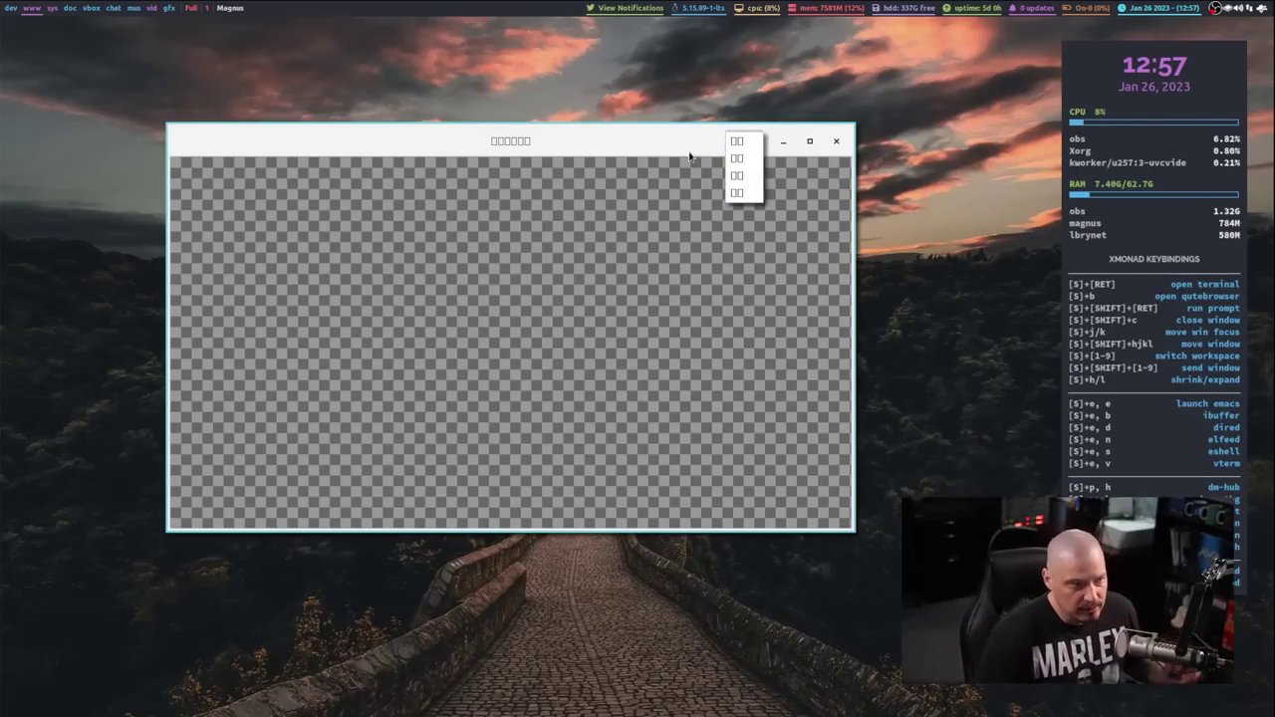
click(655, 132)
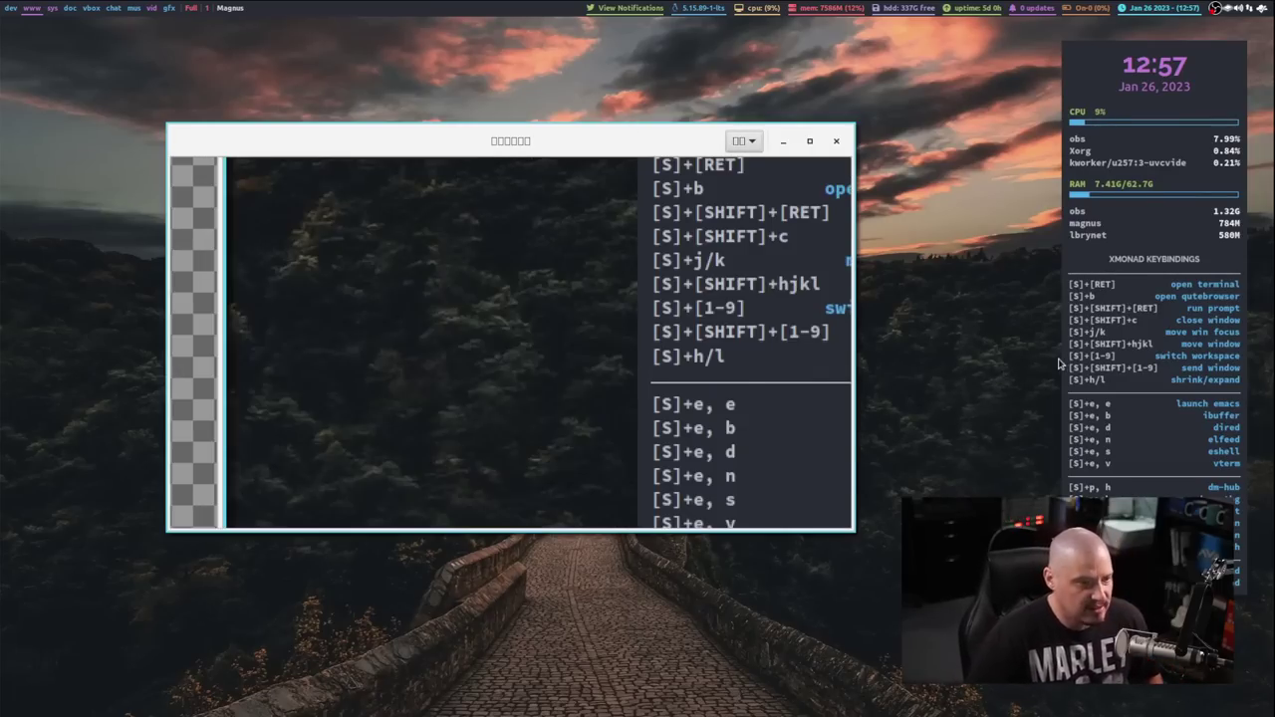
click(747, 142)
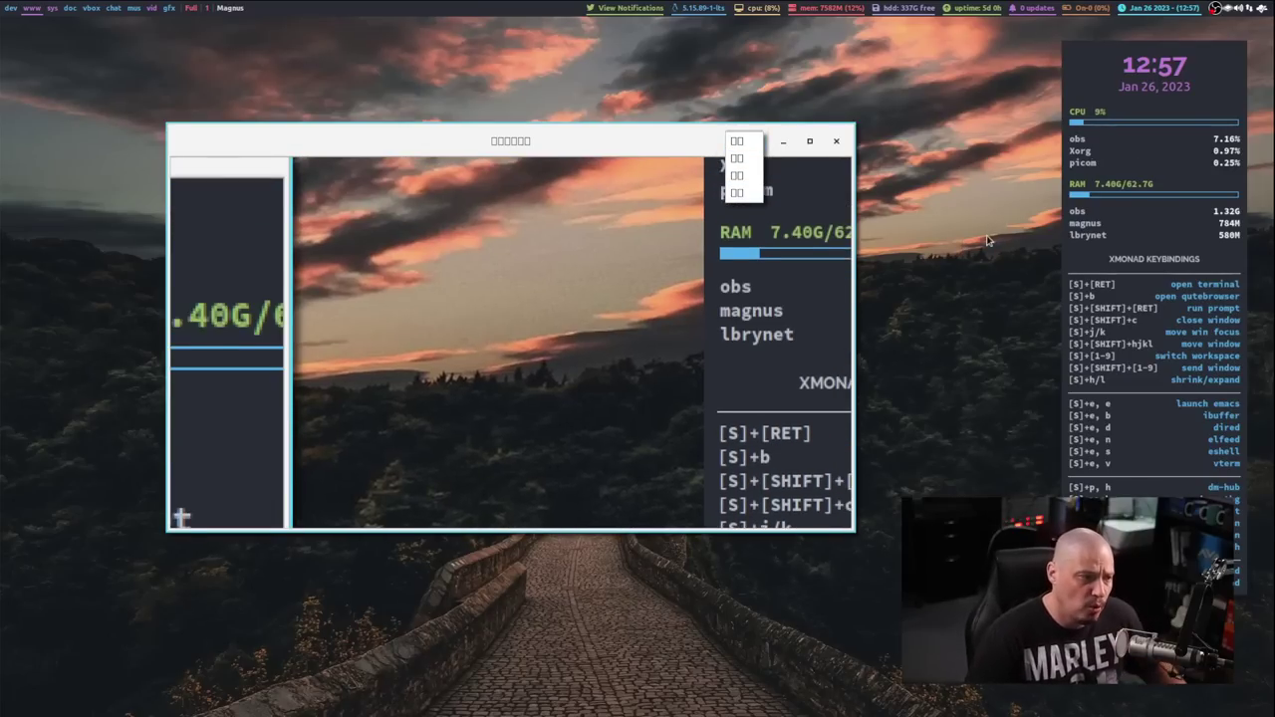
click(837, 144)
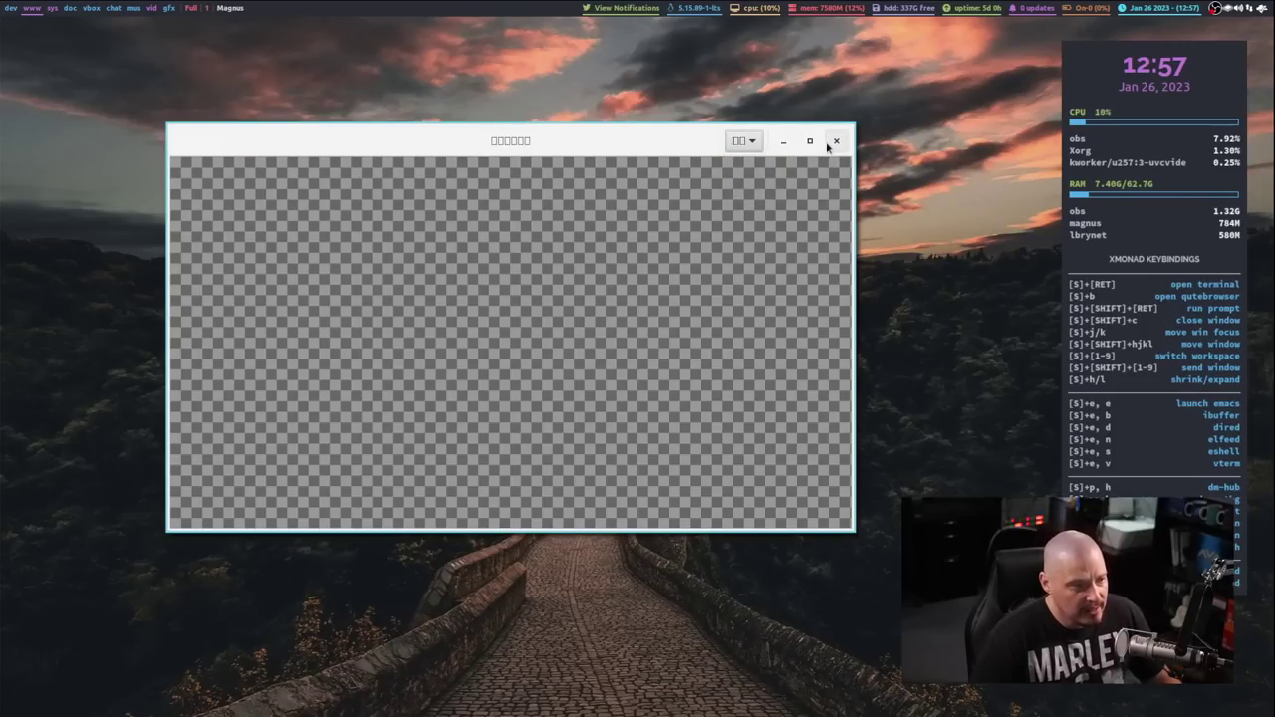
click(833, 142)
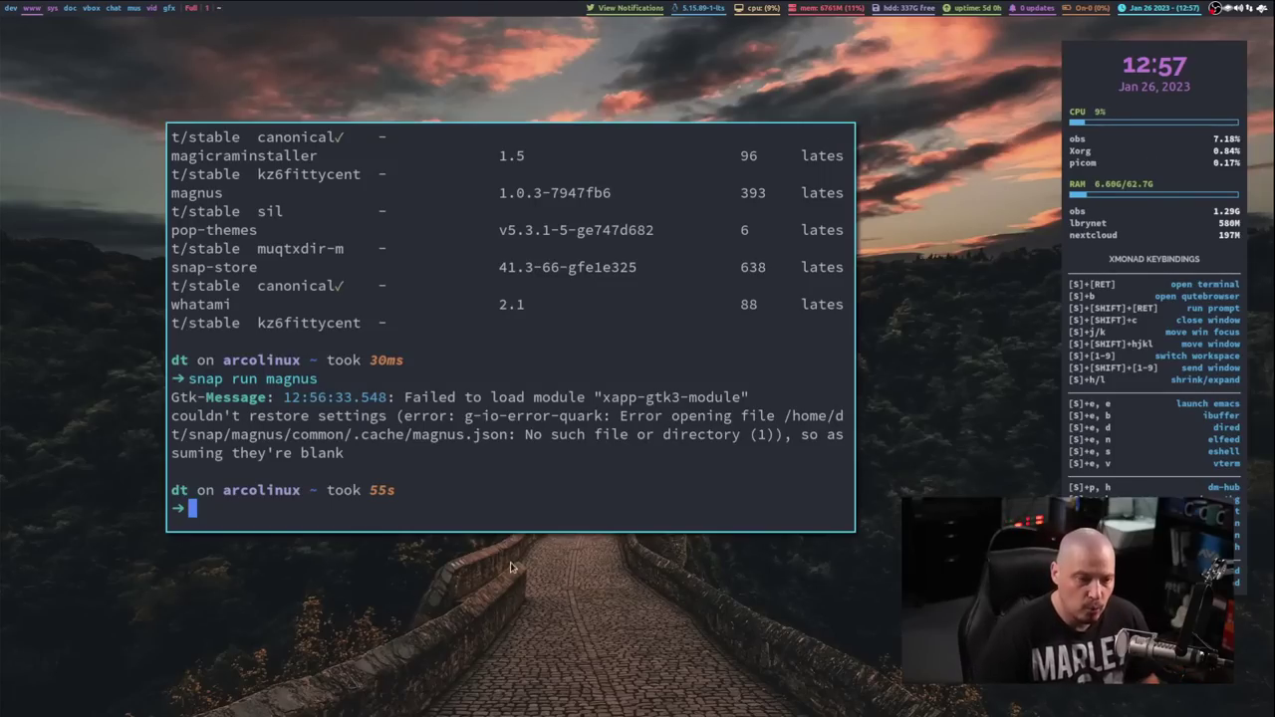
- Run htop in the terminal and start Magnus again
text(htop)
key(Return)
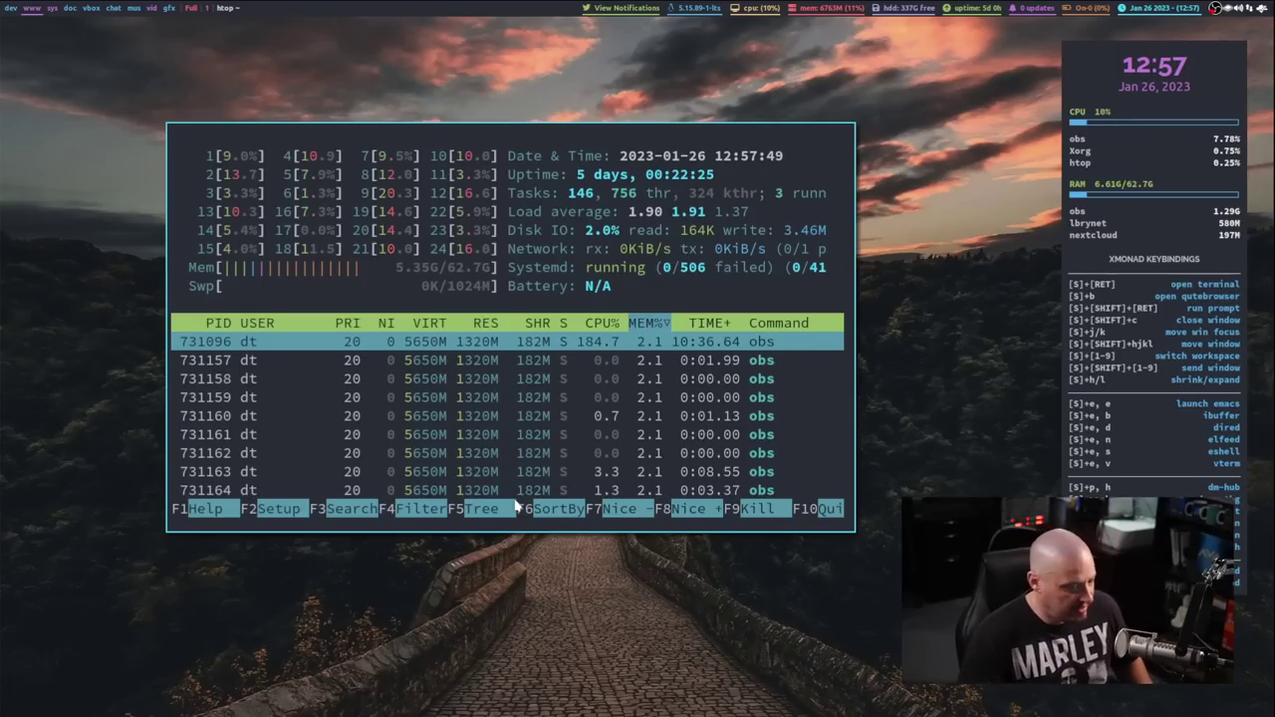
key(super+shift+Return)
text(magnus)
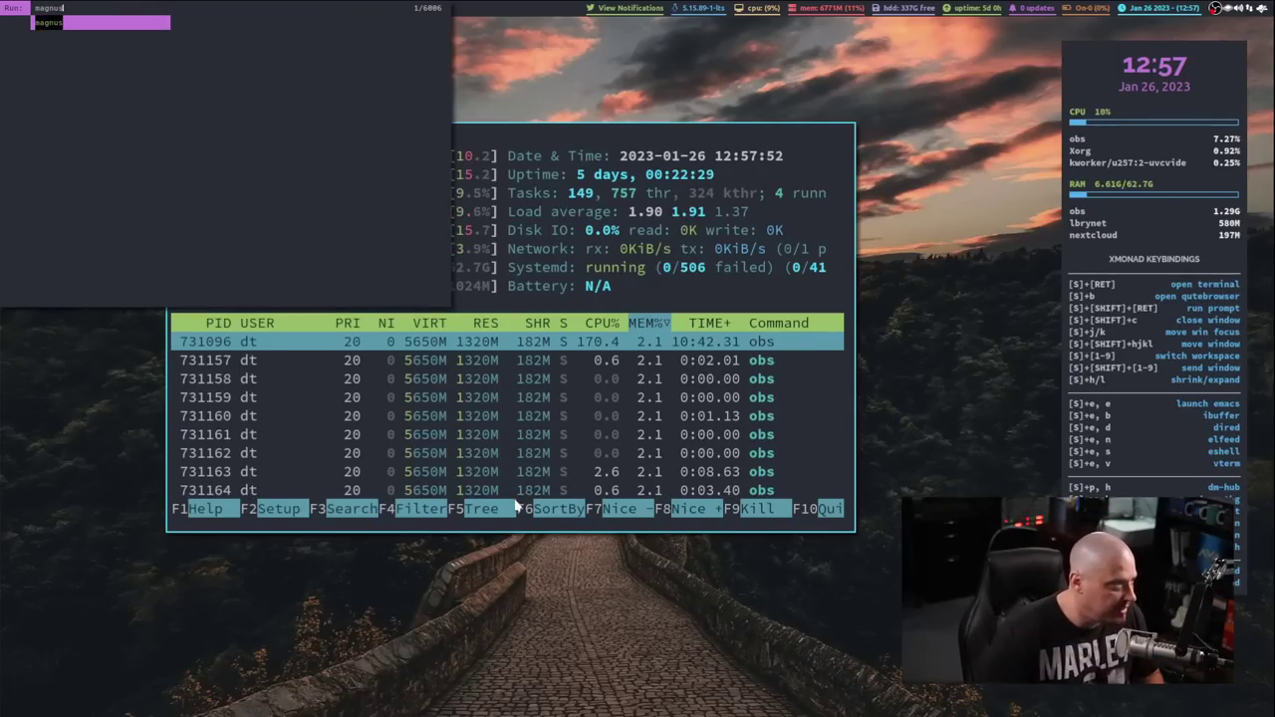
key(Escape)
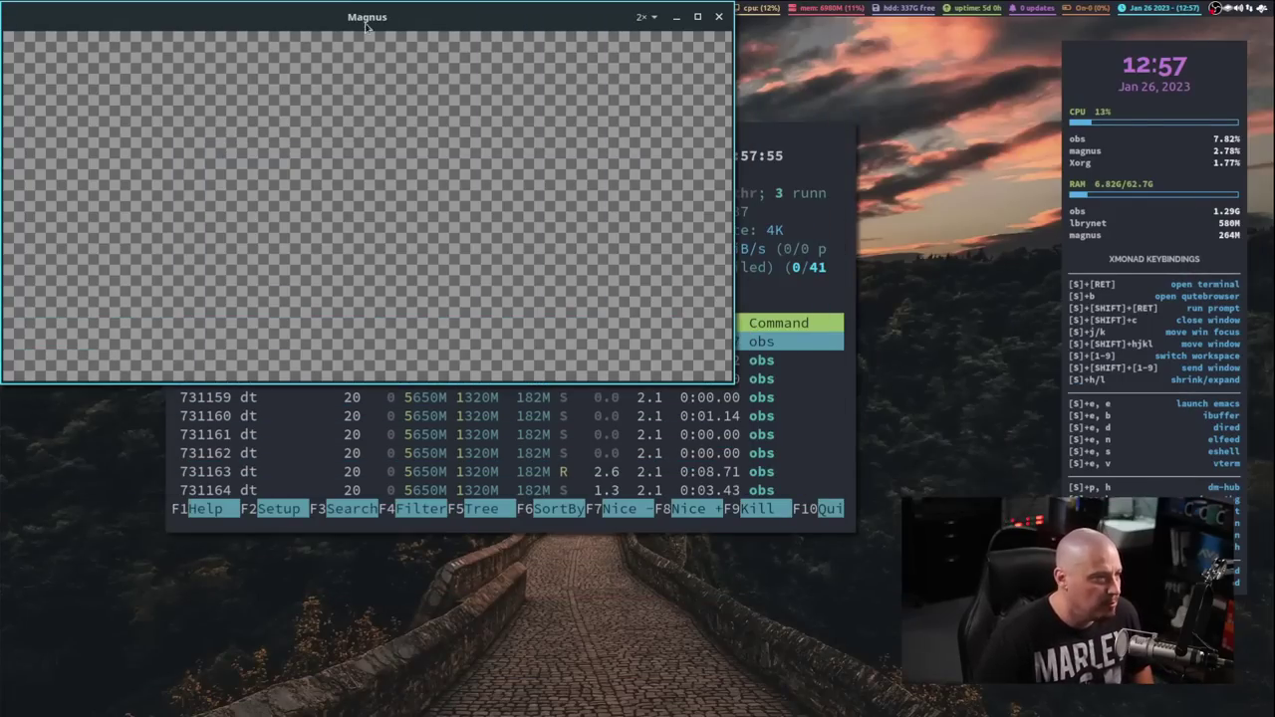
- Place htop at the upper left and the magnifier down and to its right
drag(480, 284, 903, 527)
drag(513, 154, 386, 95)
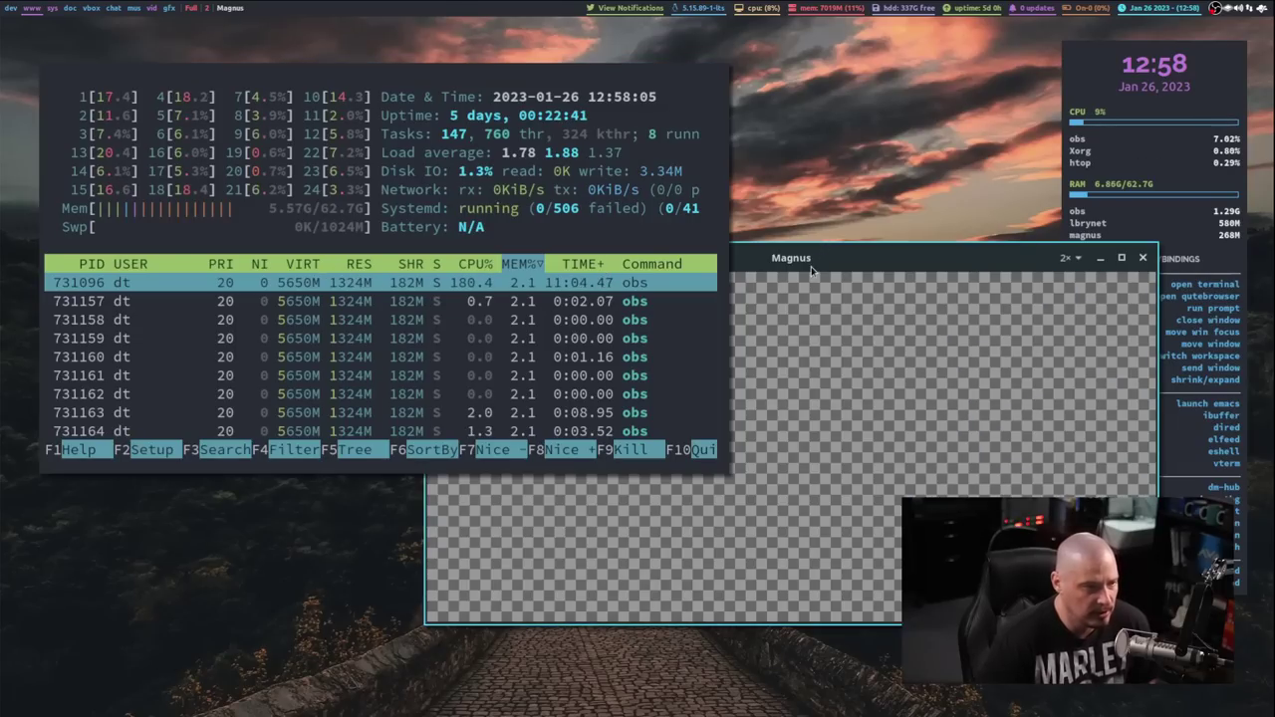
drag(815, 257, 902, 311)
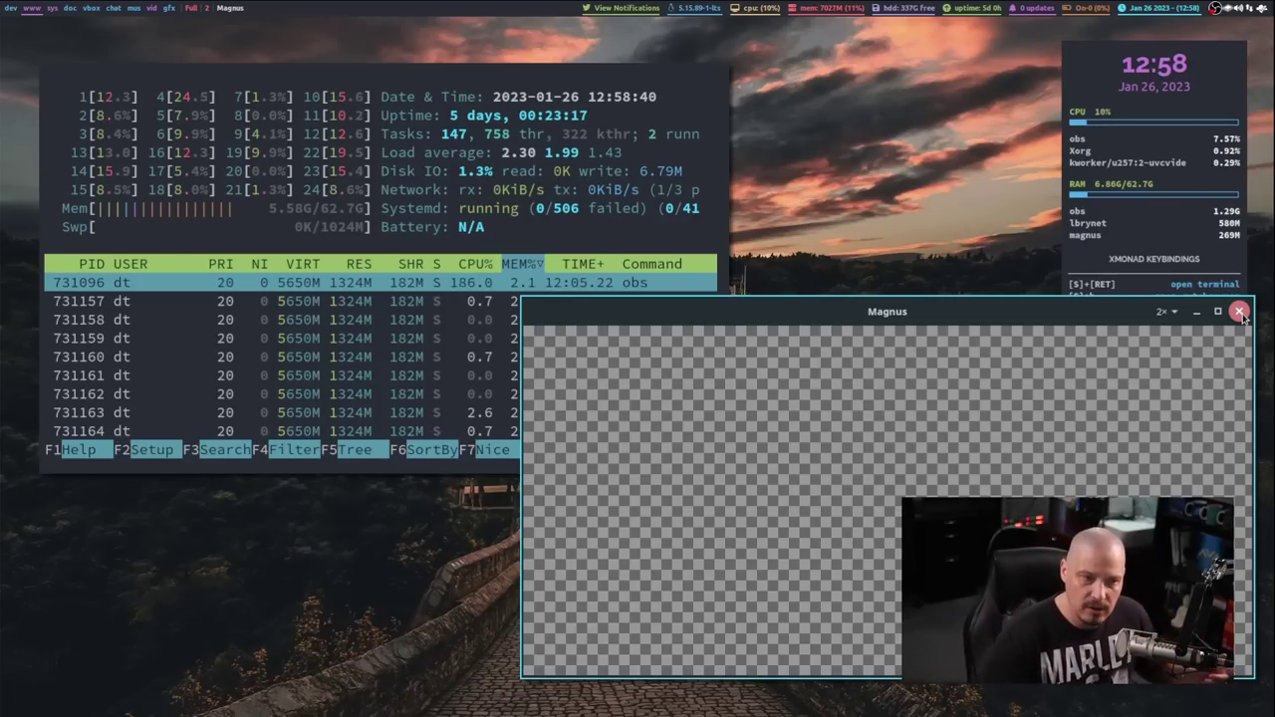
- Close the Magnus window with its red close button, leaving htop alone
click(1239, 312)
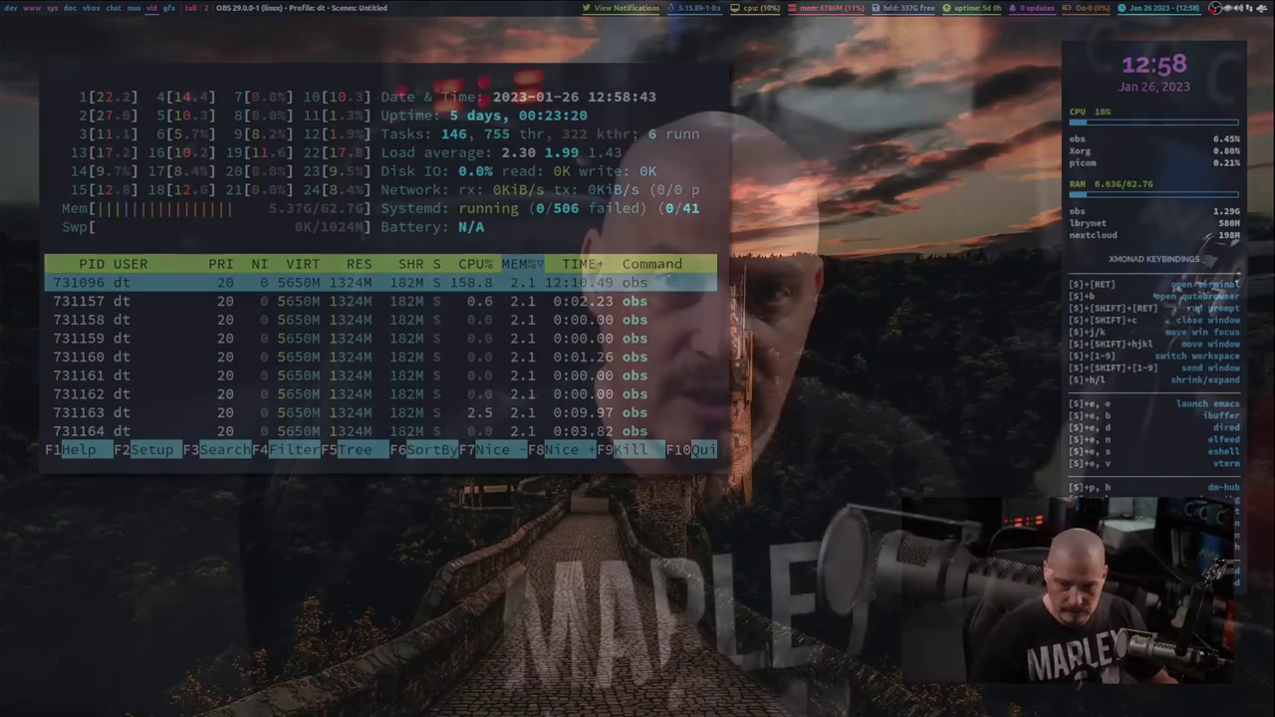